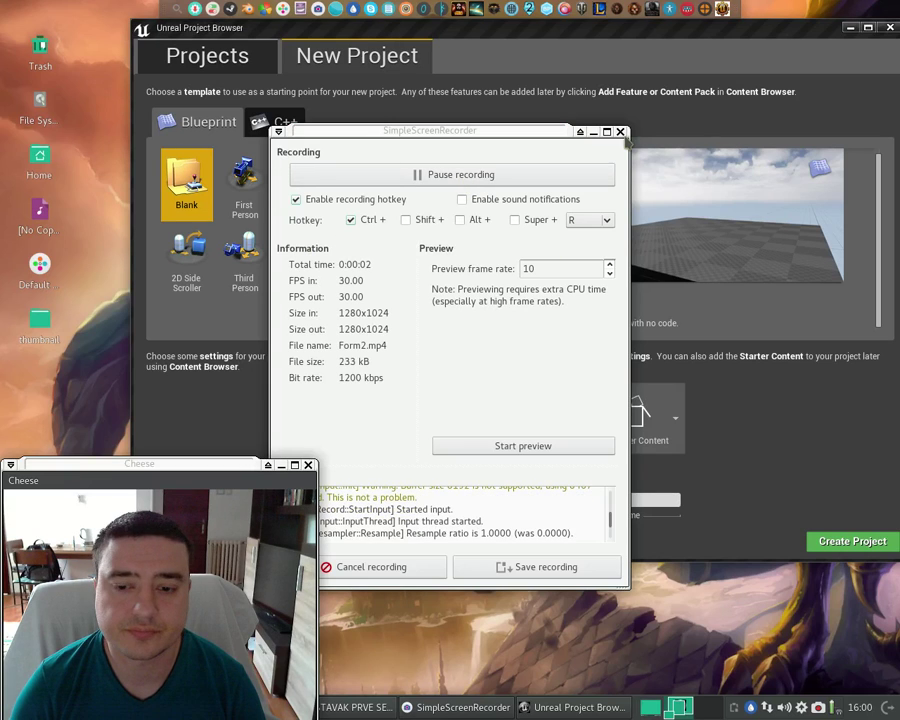
- Review the target hardware options and the C++ project templates, and return to the Blueprint templates
click(593, 131)
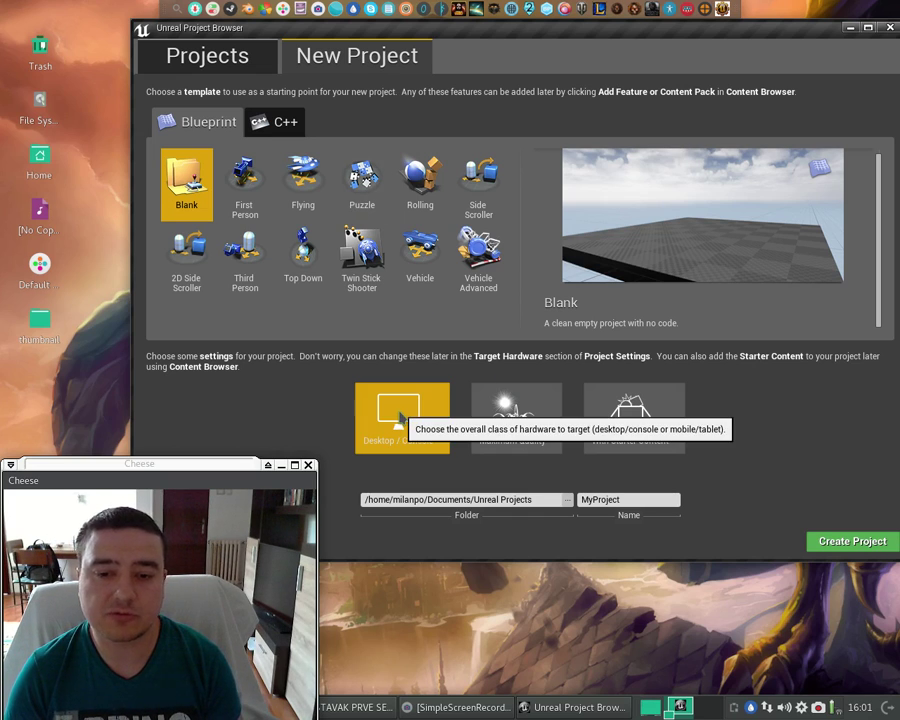
click(438, 416)
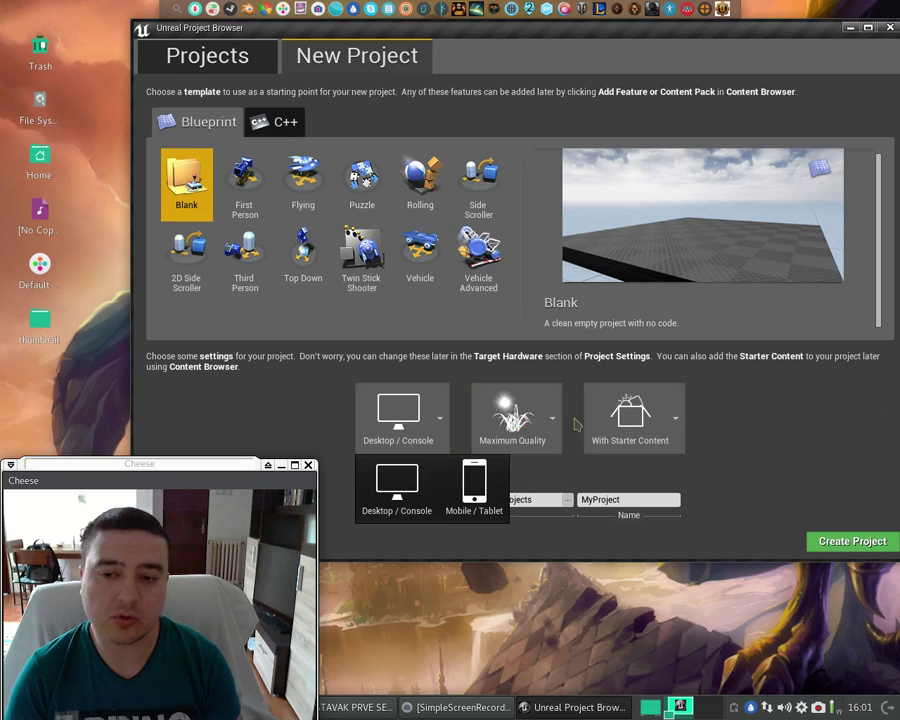
click(770, 415)
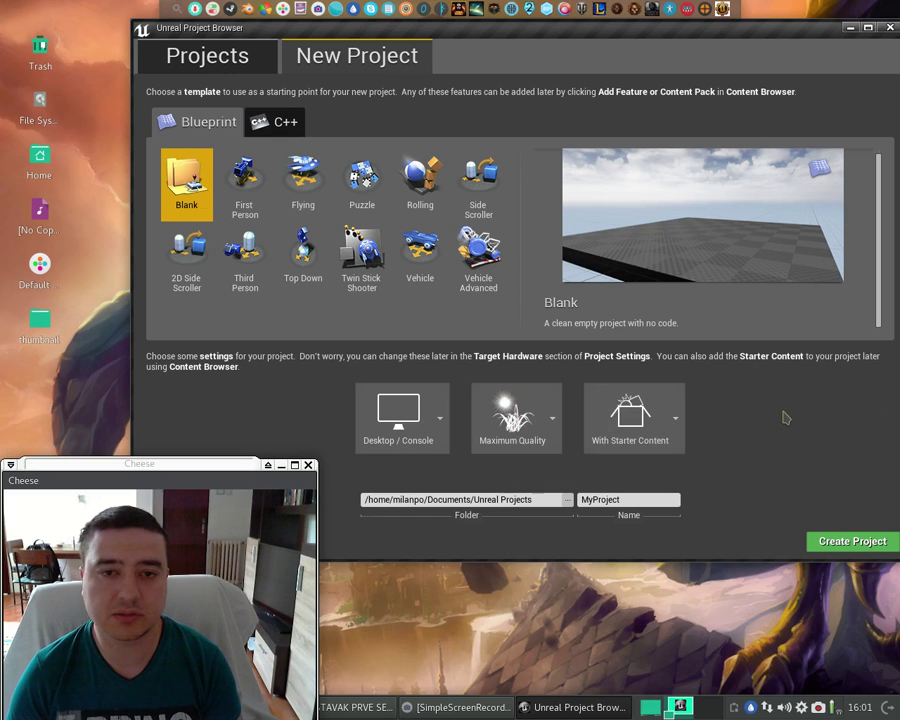
click(278, 123)
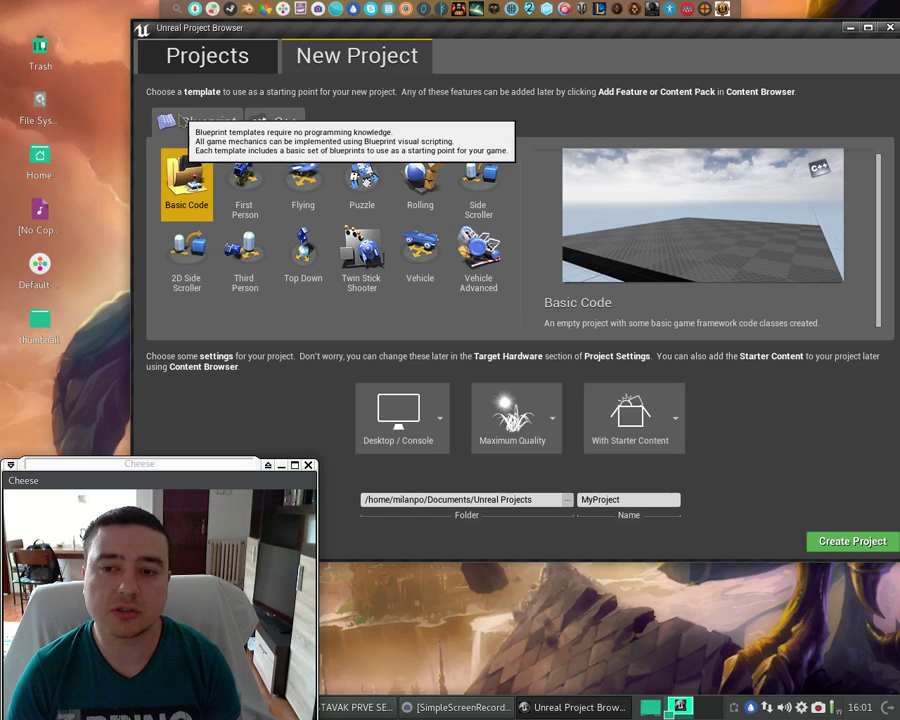
click(195, 122)
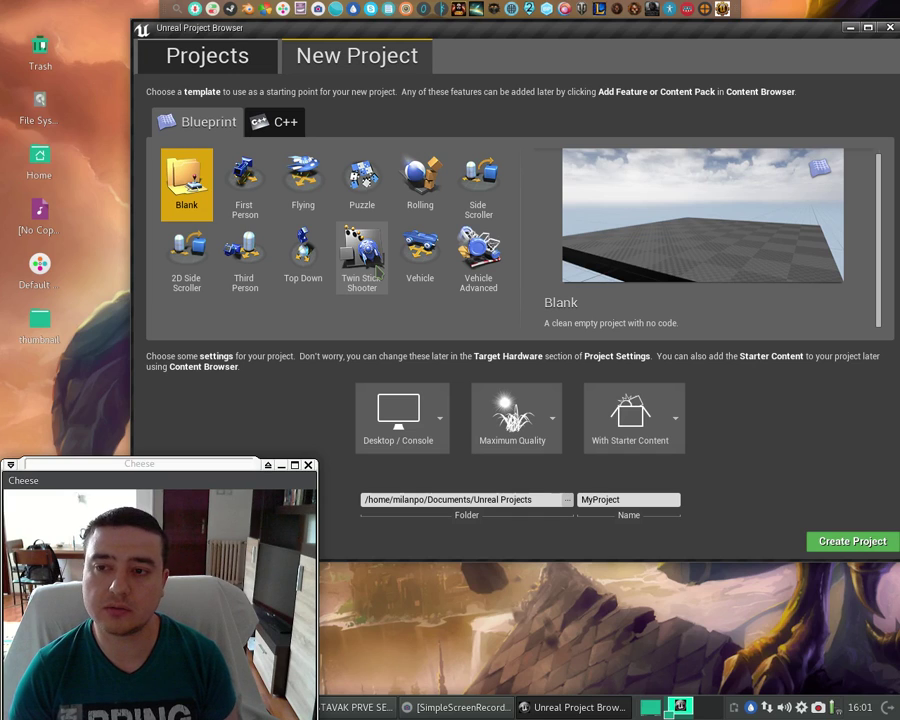
- Create a project named MyProject from the Twin Stick Shooter Blueprint template
click(245, 258)
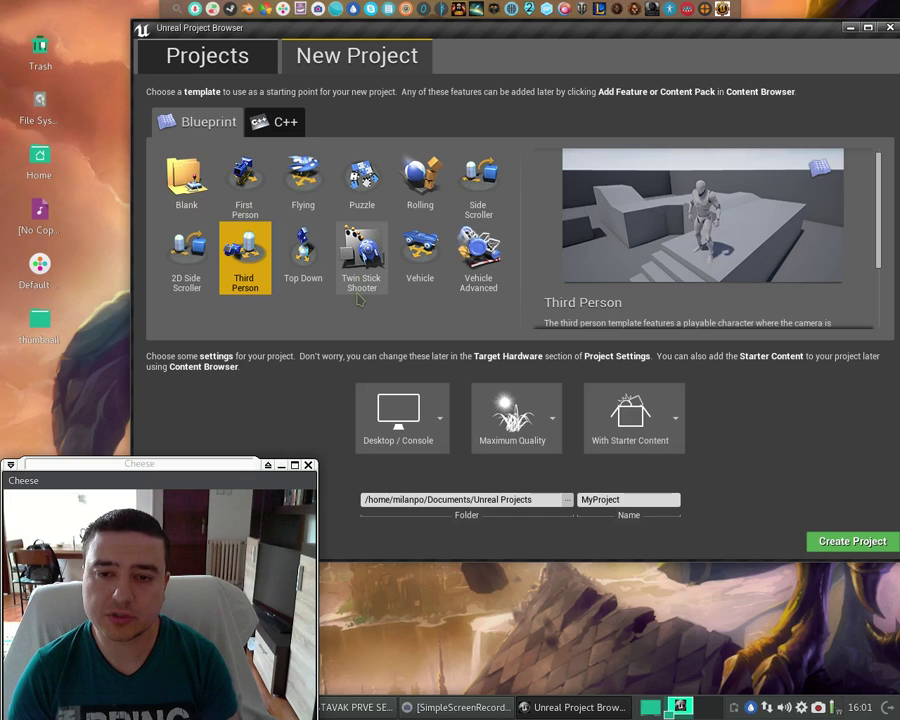
click(357, 262)
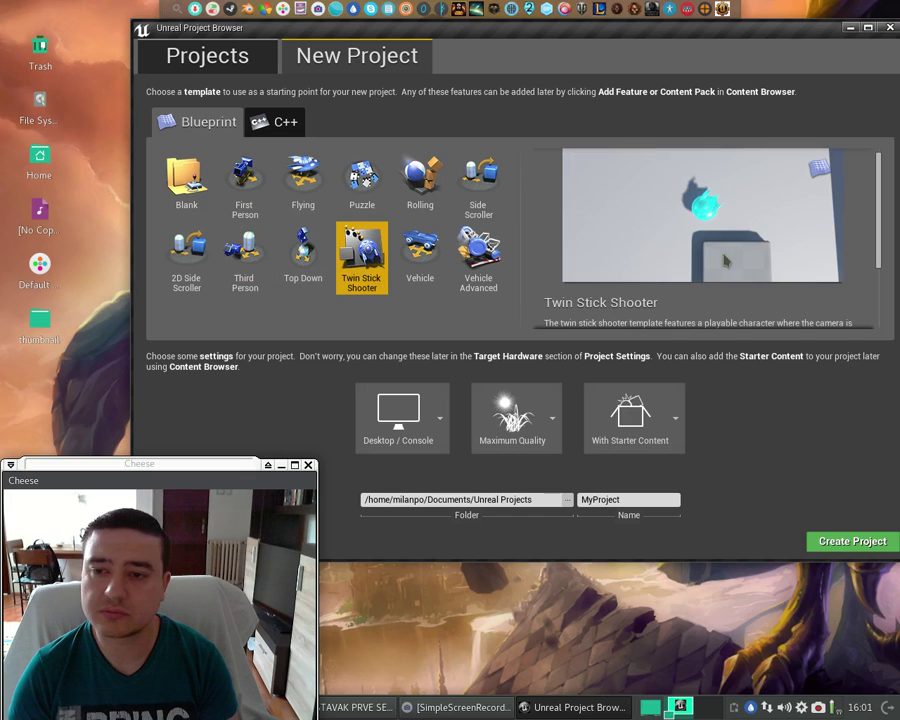
click(826, 540)
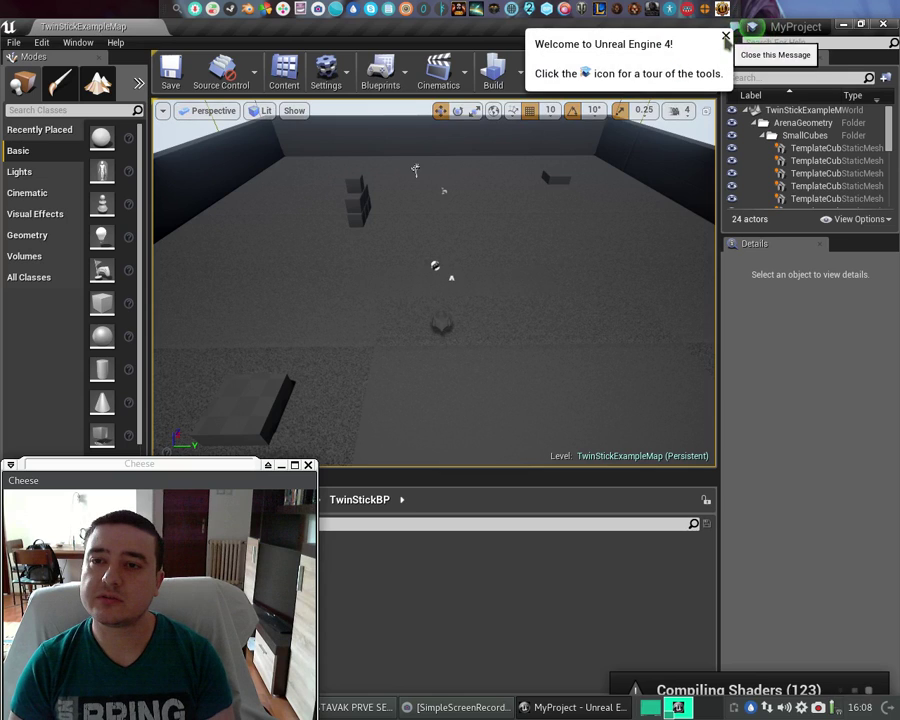
click(527, 291)
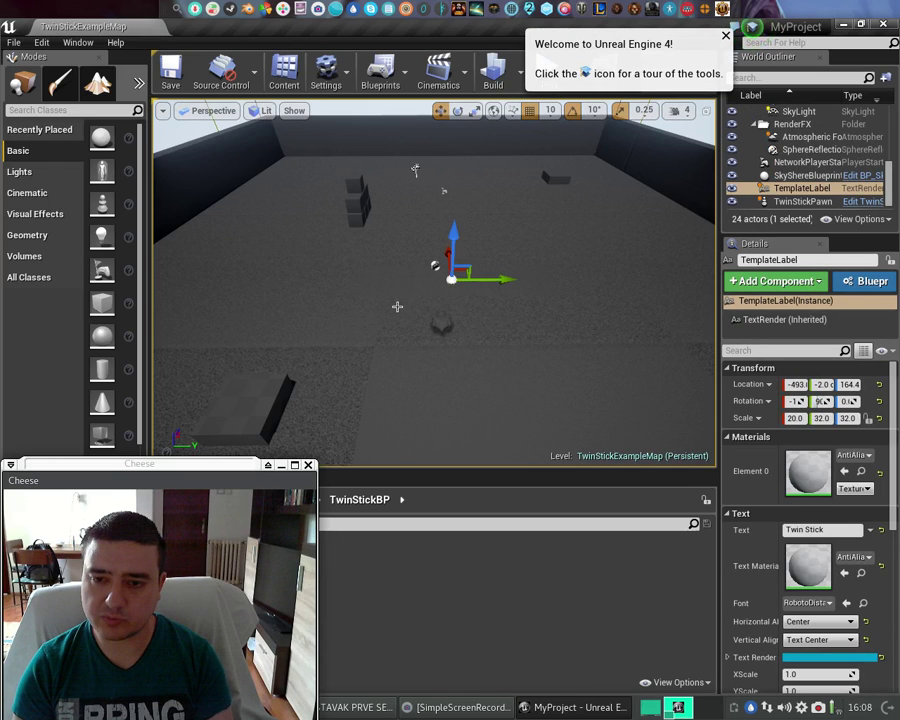
key(e)
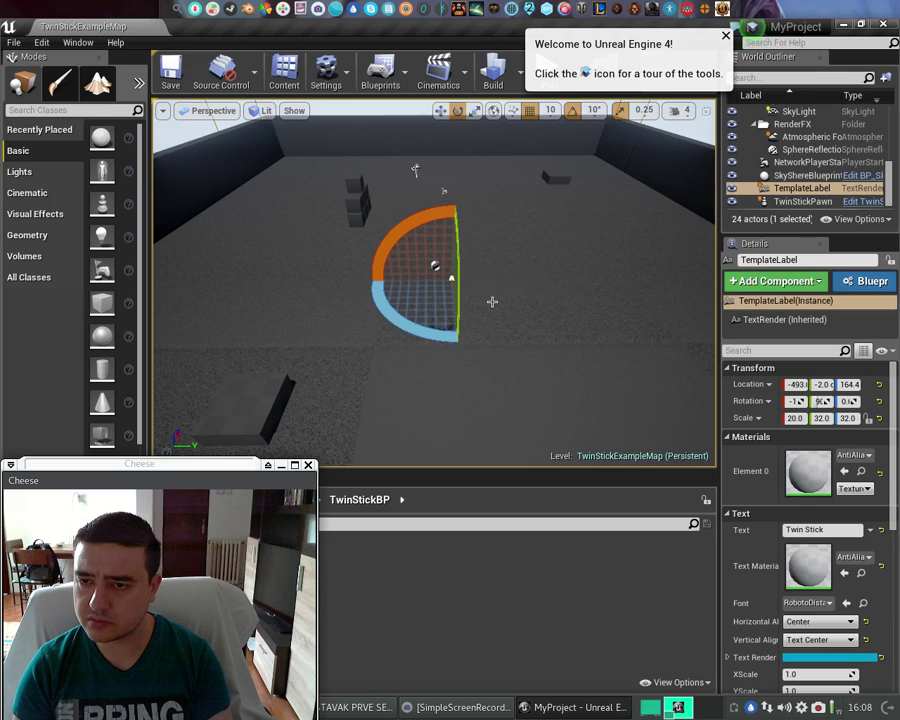
key(Escape)
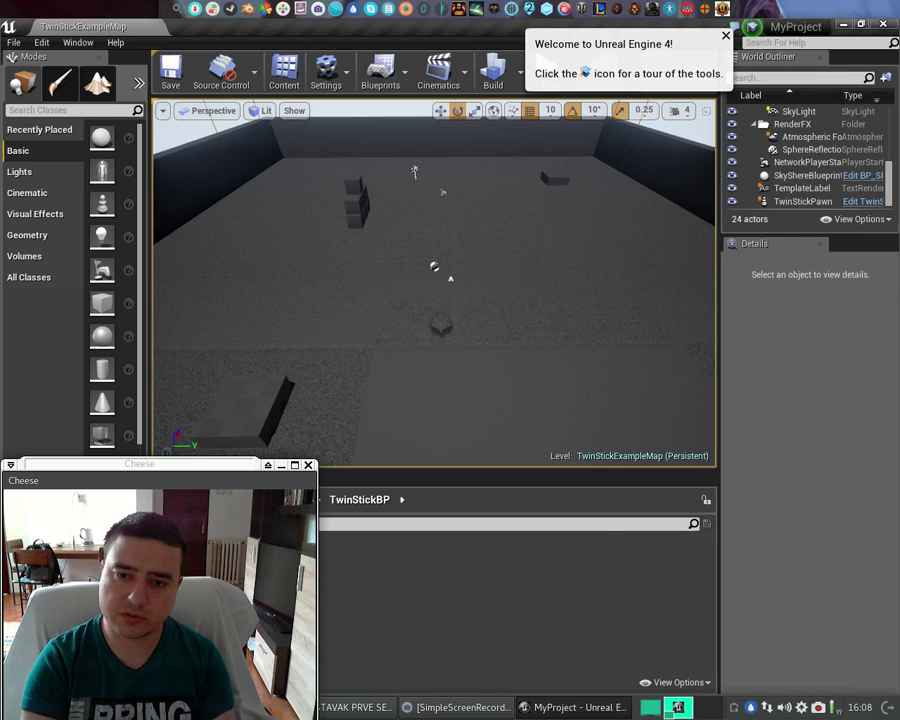
- Play the level from a spot on the arena floor, fly the pawn around the cubes and obstacles, and end the preview
right_click(449, 356)
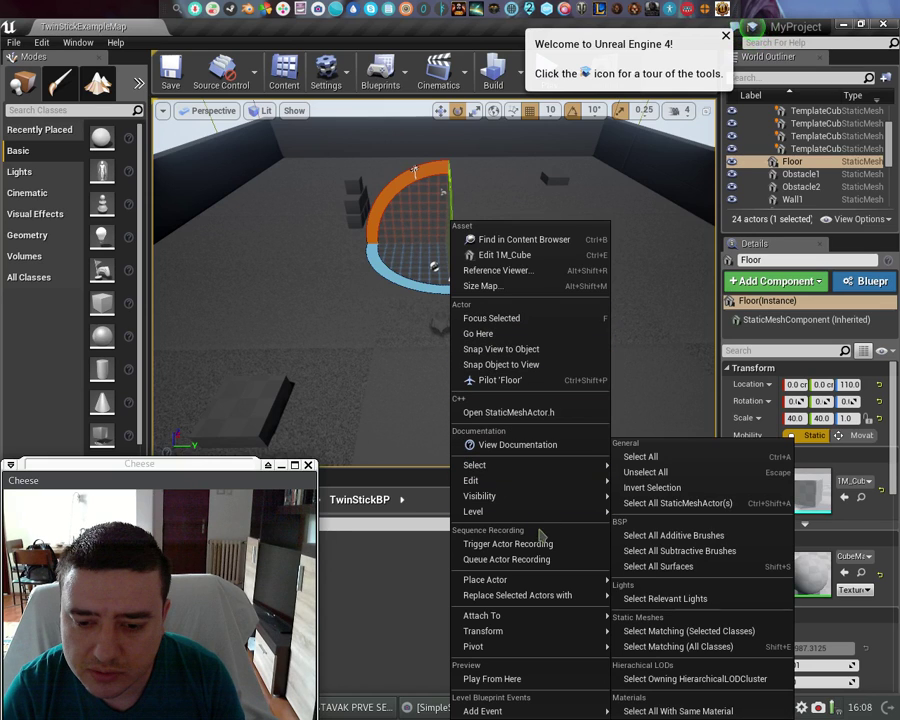
click(370, 328)
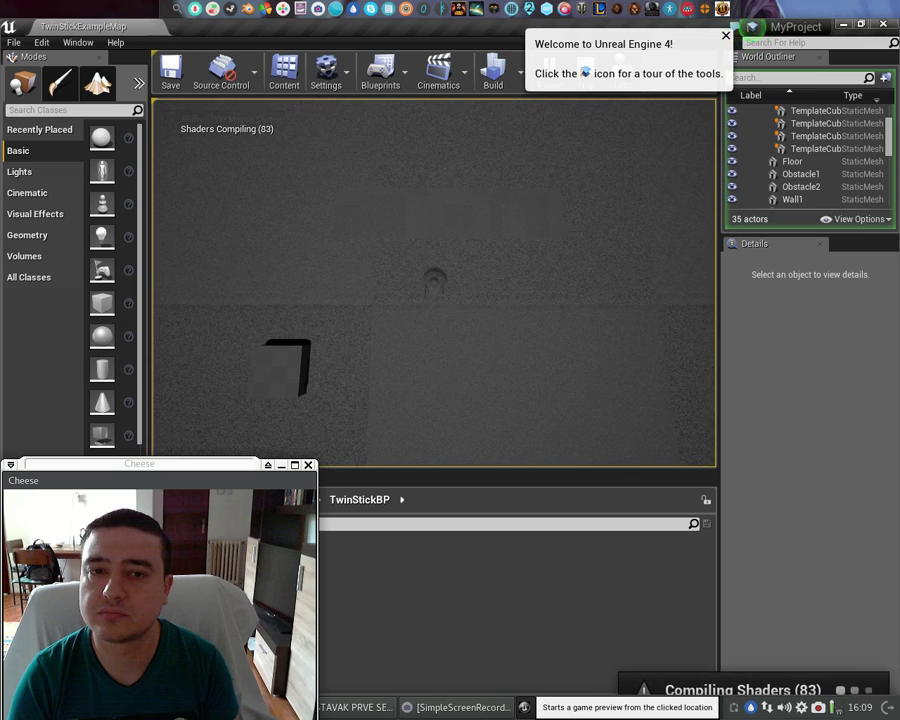
key(w)
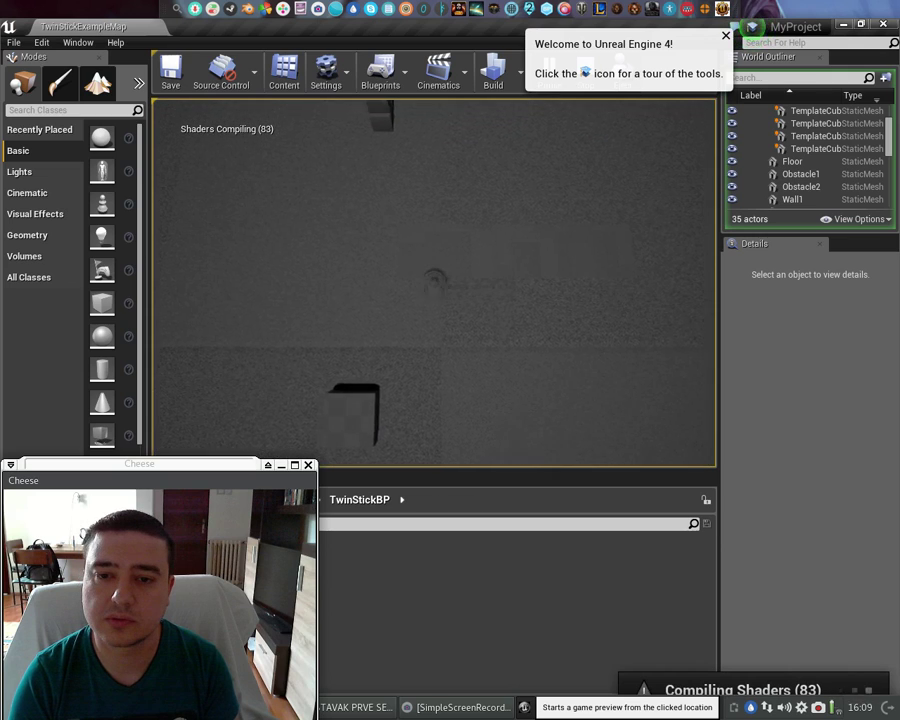
key(d)
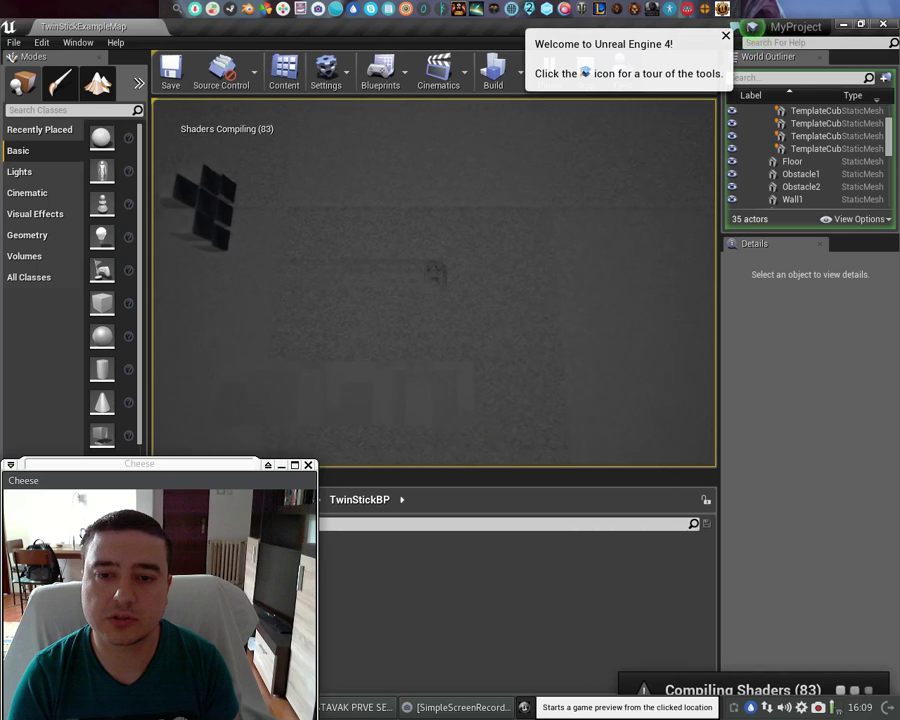
key(a)
key(w)
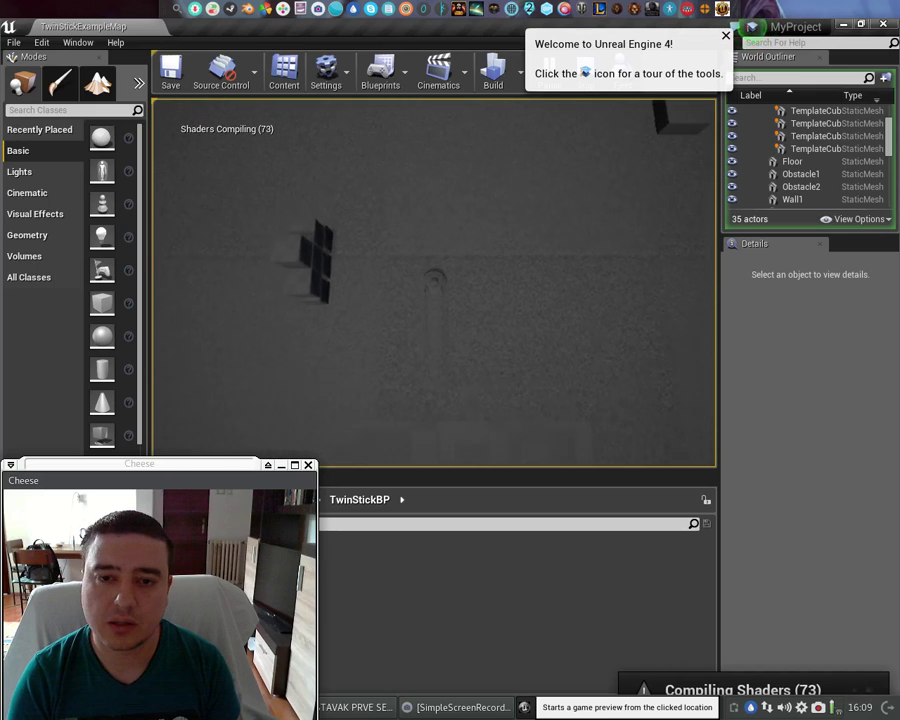
key(d)
key(w)
key(d)
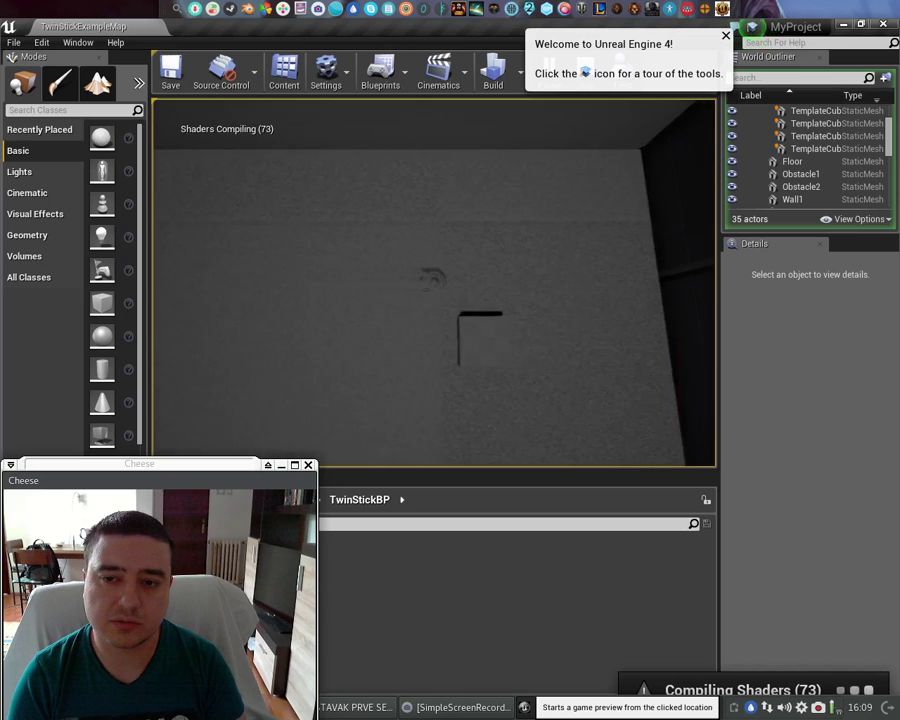
key(s)
key(a)
key(a)
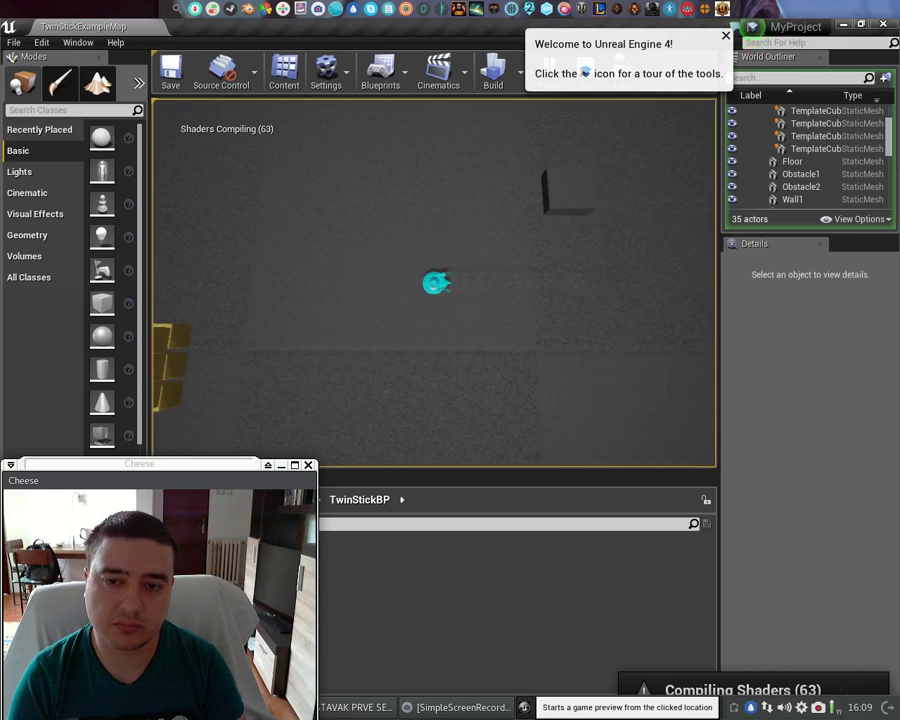
key(s)
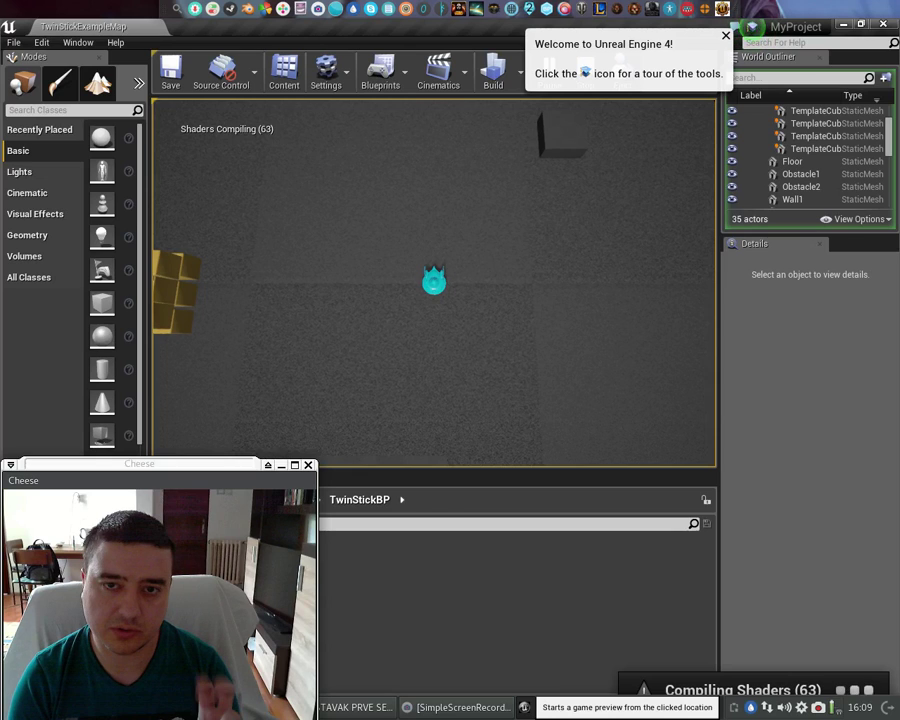
key(a)
key(s)
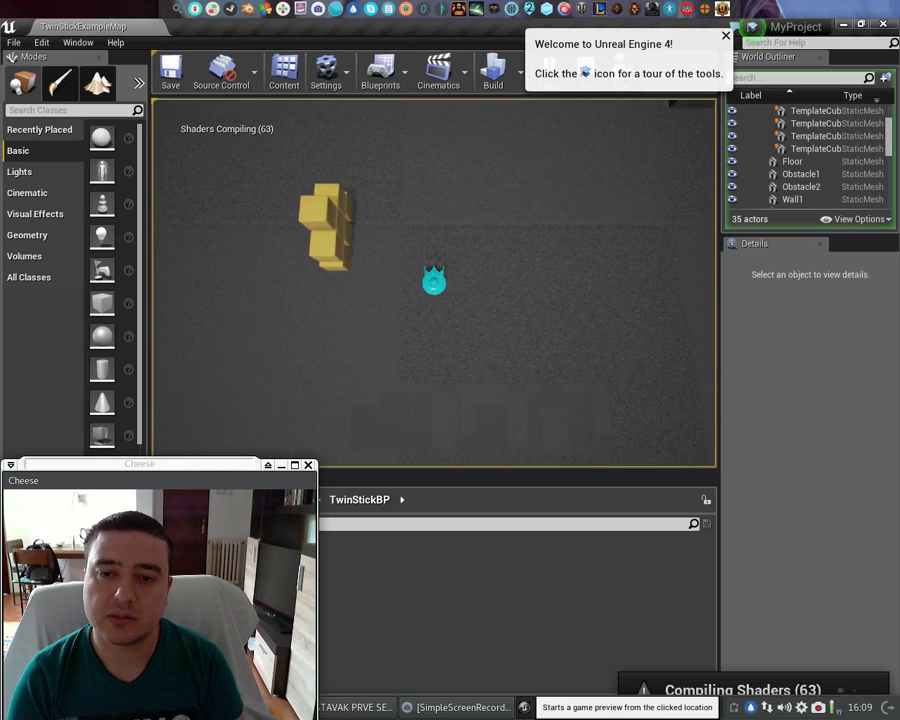
key(a)
key(s)
key(d)
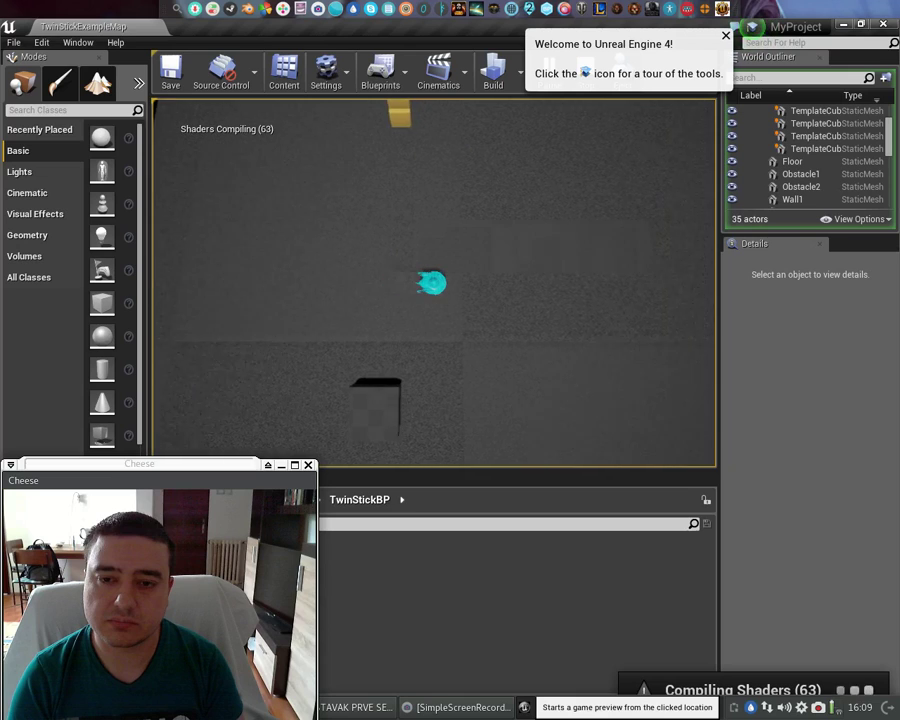
key(d)
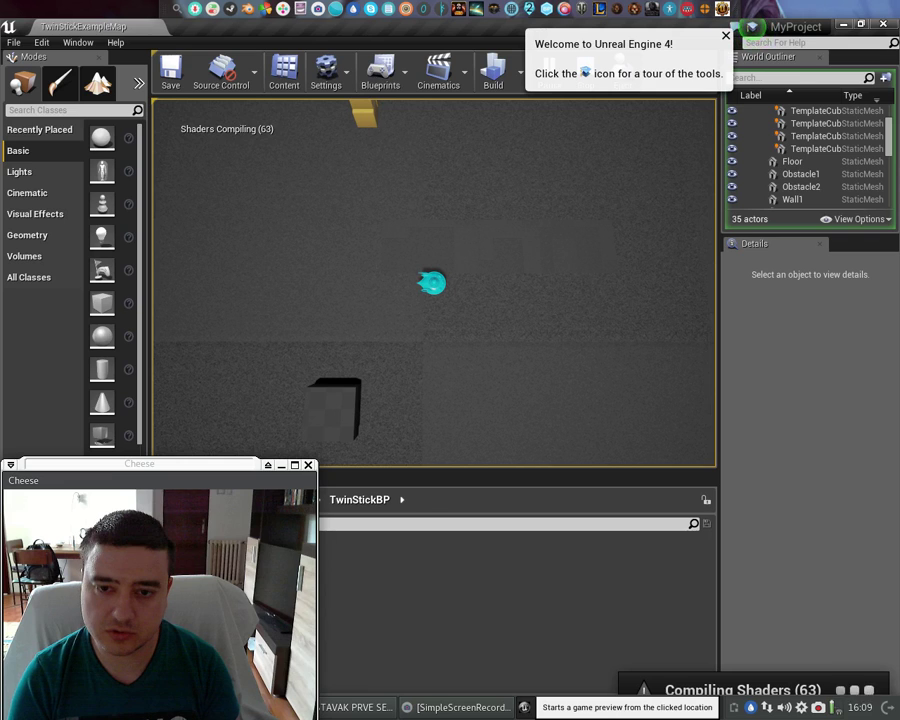
key(a)
key(w)
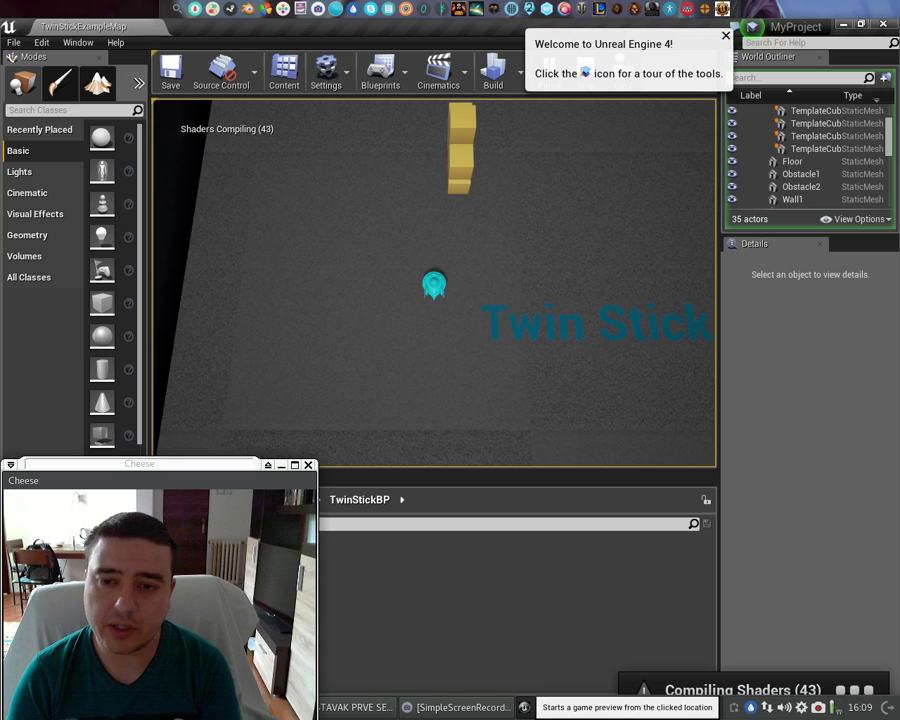
key(d)
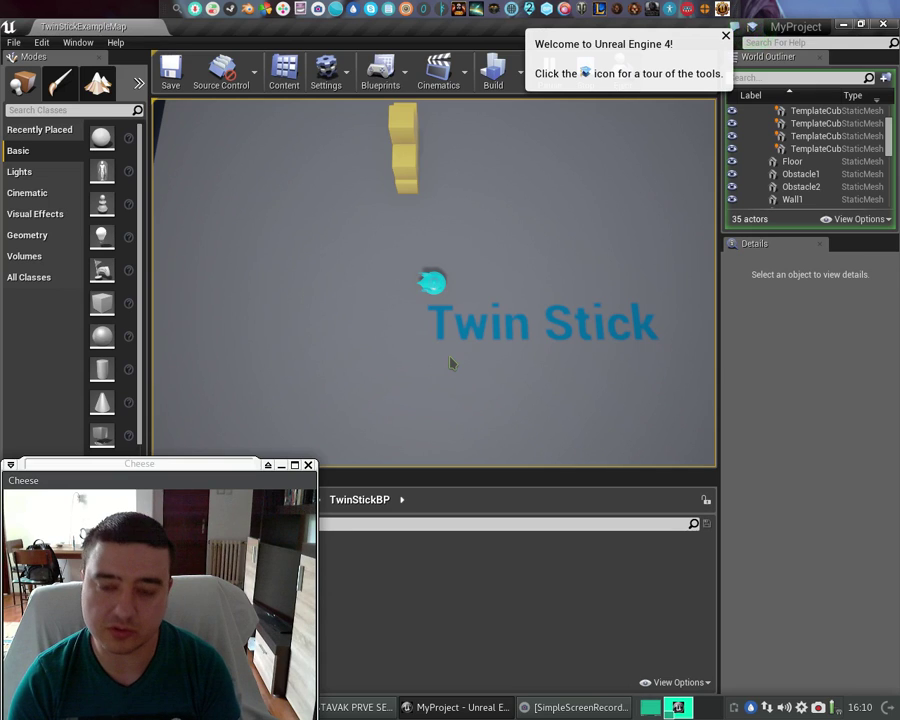
key(w)
key(d)
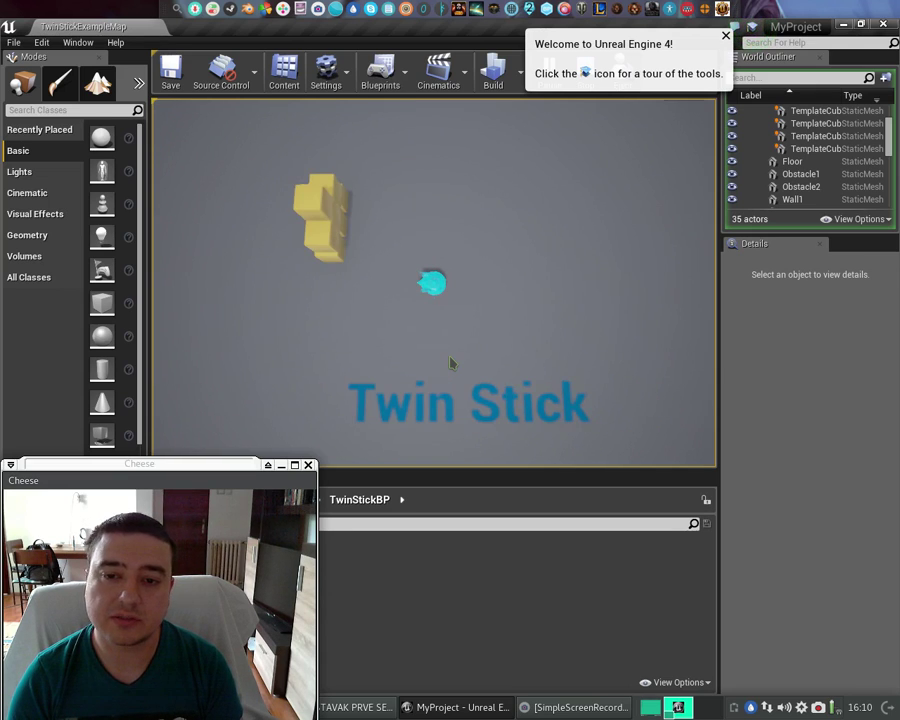
key(s)
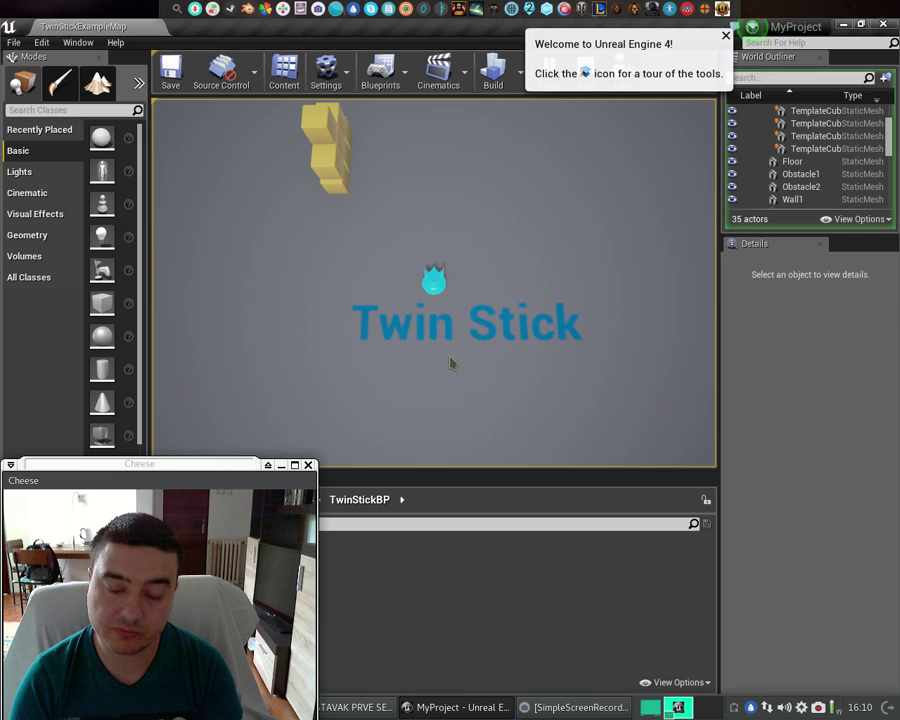
key(d)
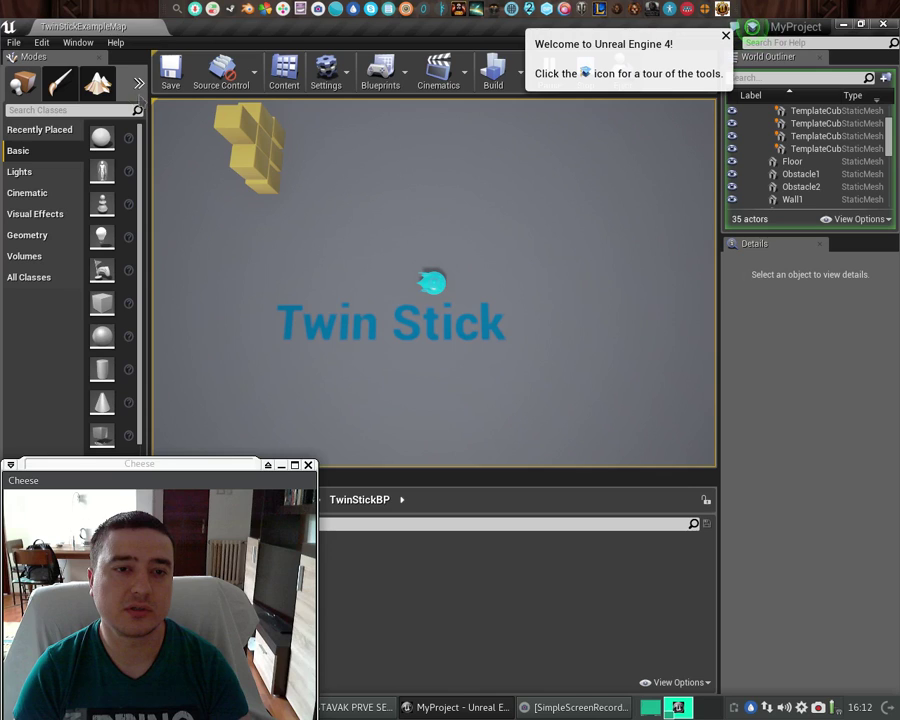
click(172, 340)
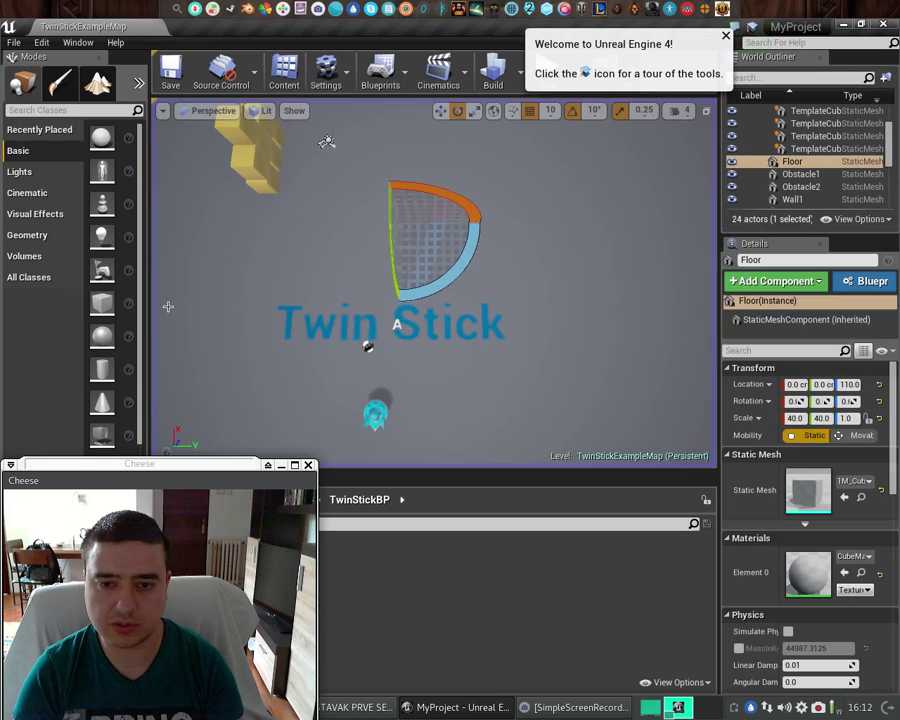
- Look through the project packaging options, including the build configuration choices, and the Floor actor's details
click(14, 42)
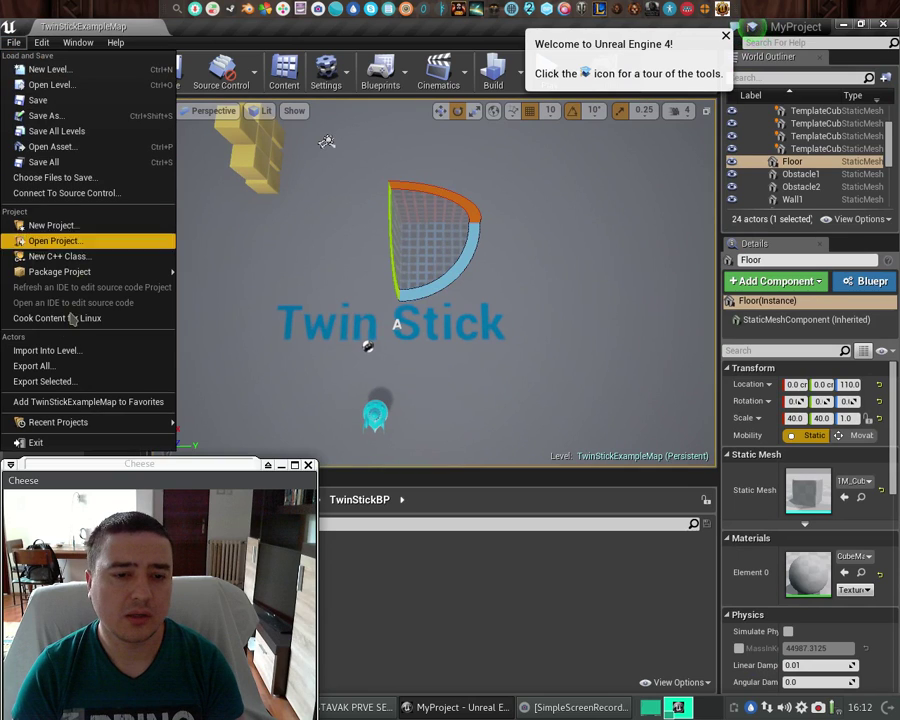
mouse_move(92, 276)
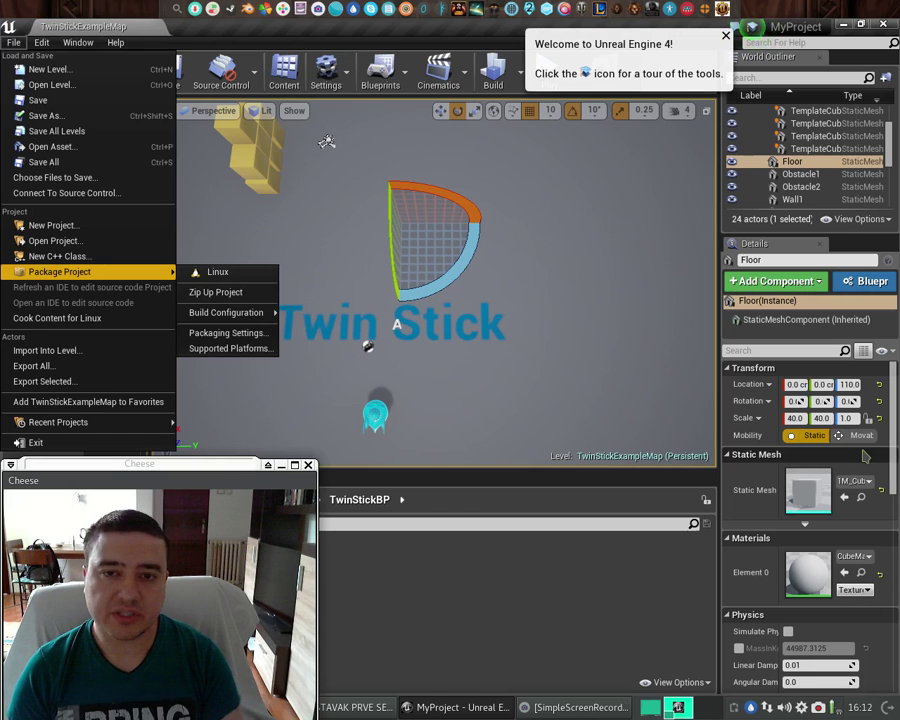
scroll(866, 456, down, 2)
scroll(865, 456, down, 8)
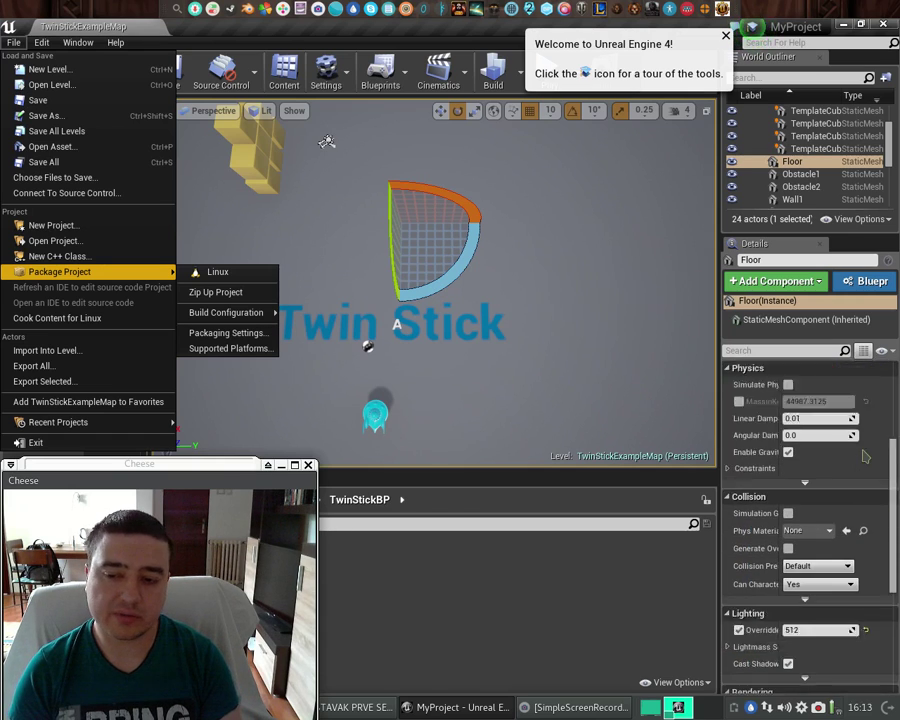
scroll(865, 456, down, 1)
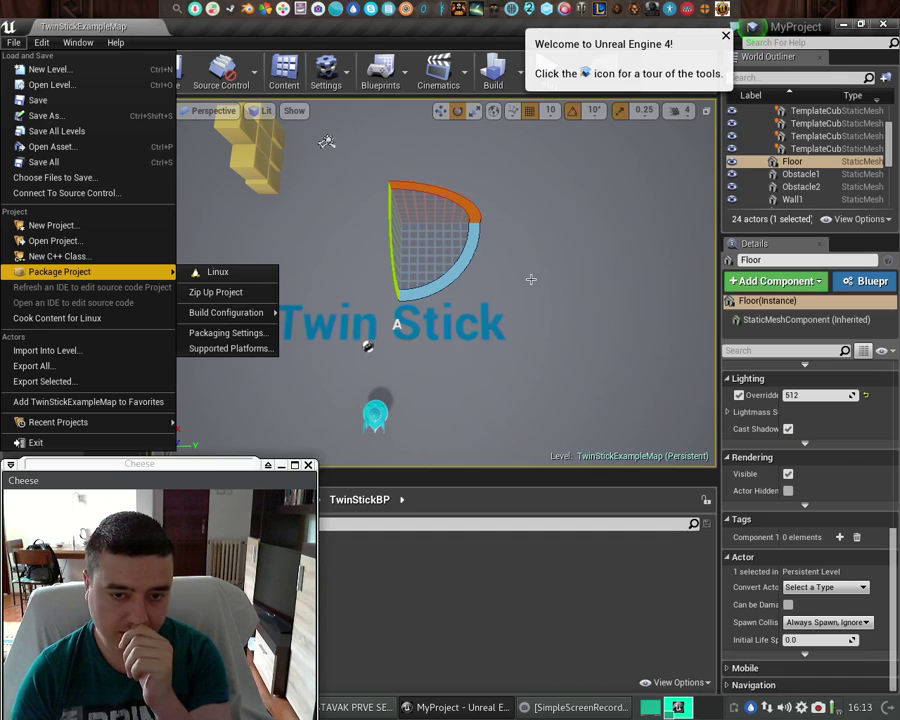
mouse_move(242, 322)
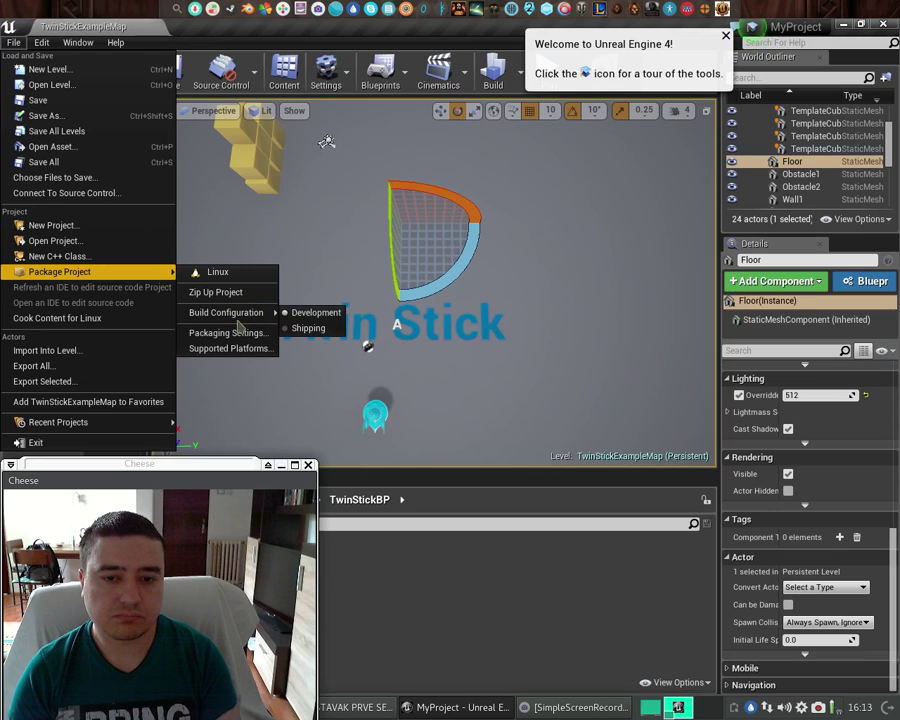